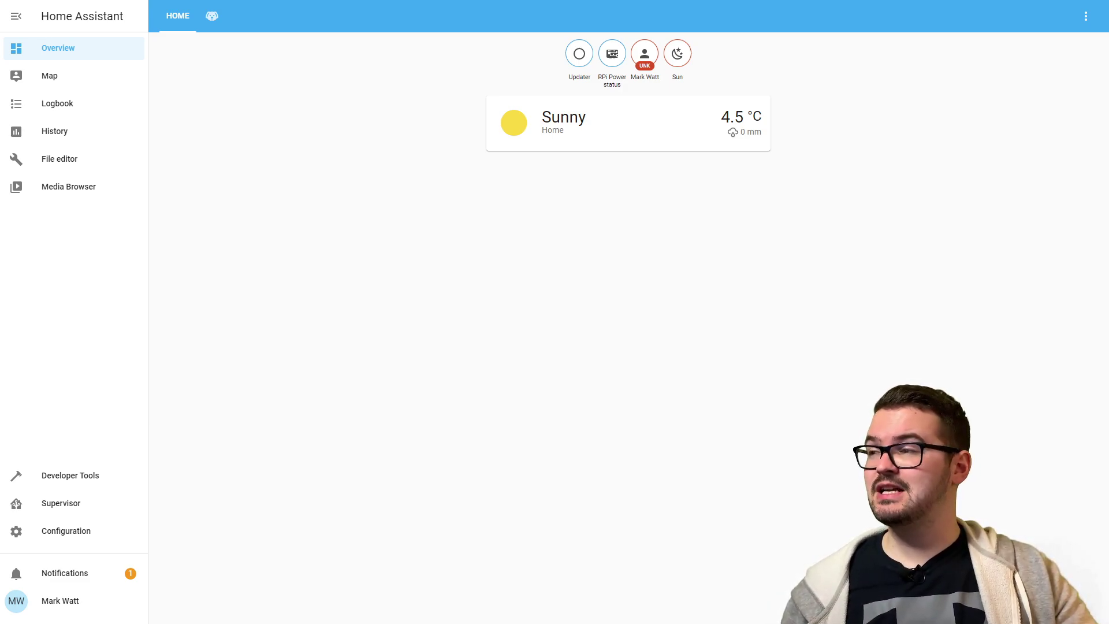
- Search the Supervisor Add-on Store for 'mos' and install the Mosquitto broker 5.1 add-on
{"action": "left_click", "coordinate": [87, 507]}
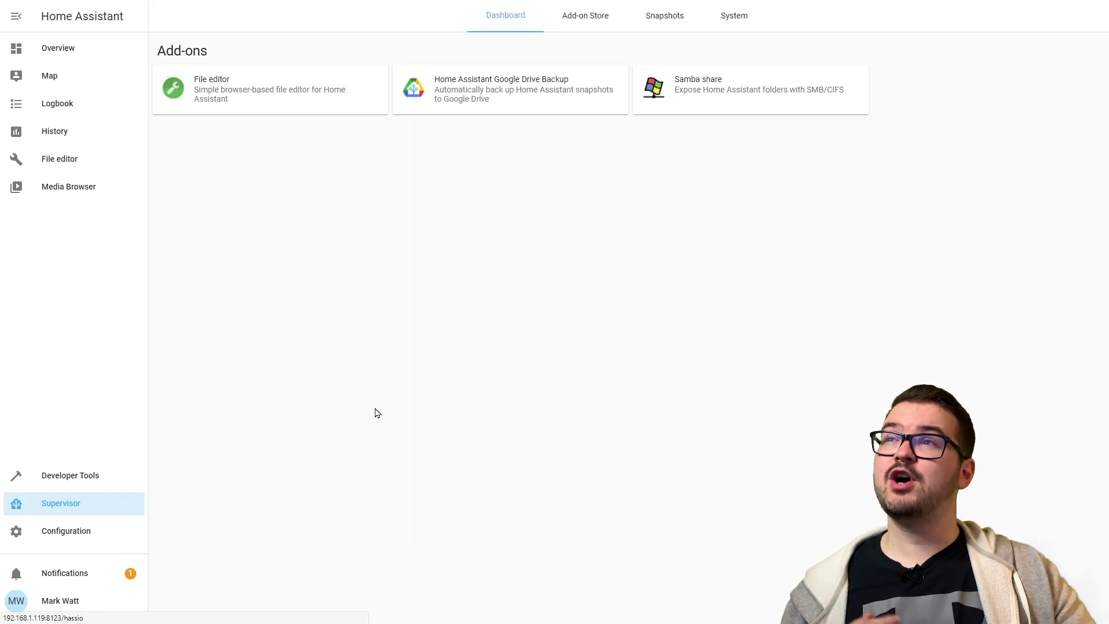
{"action": "left_click", "coordinate": [594, 23]}
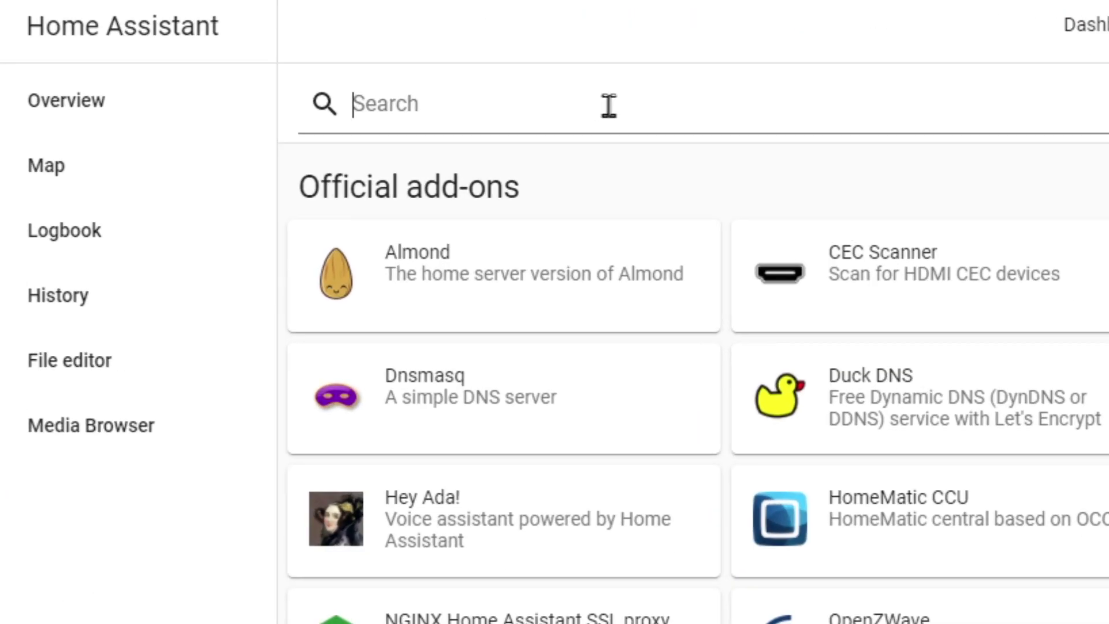
{"action": "left_click", "coordinate": [289, 50]}
{"action": "type", "text": "mos"}
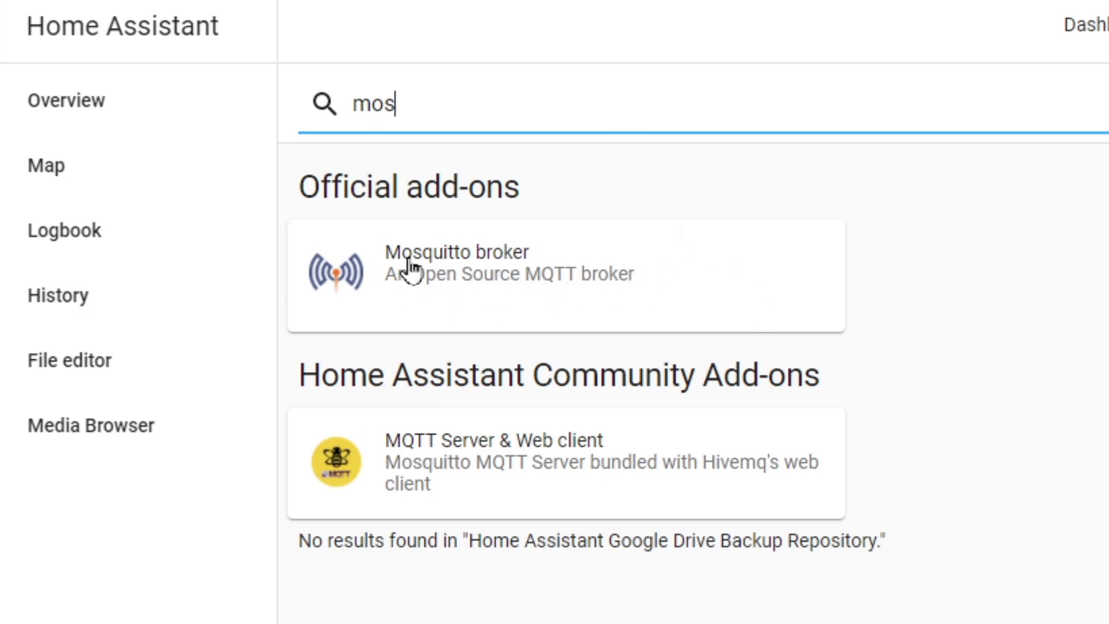
{"action": "left_click", "coordinate": [519, 289]}
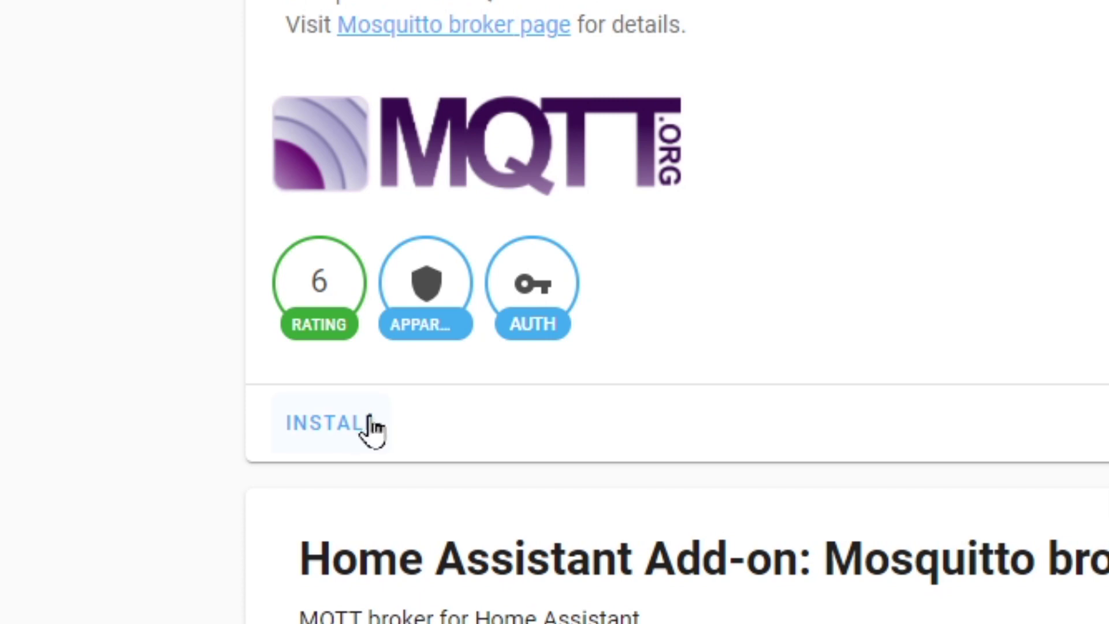
{"action": "left_click", "coordinate": [369, 424]}
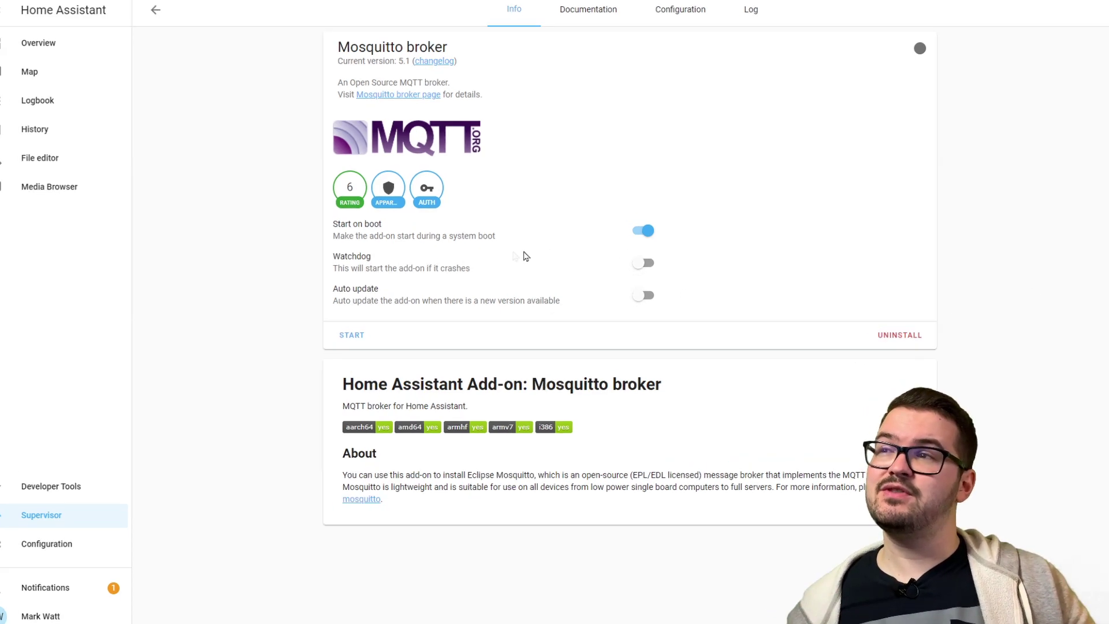
- Turn on Watchdog for the Mosquitto broker add-on
{"action": "left_click", "coordinate": [641, 264]}
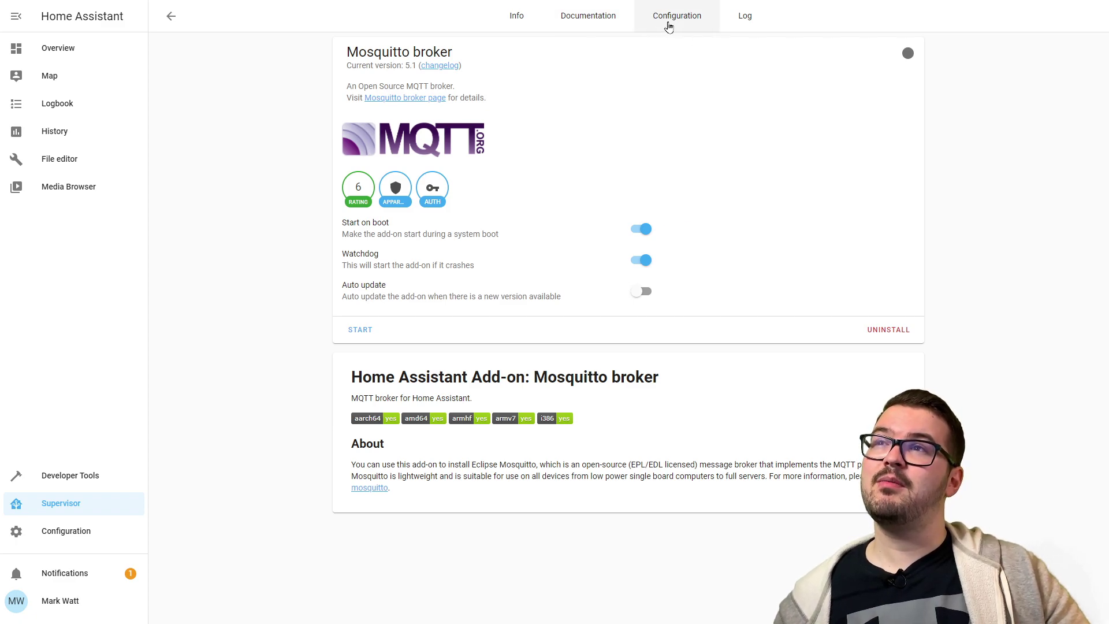
{"action": "left_click", "coordinate": [670, 23]}
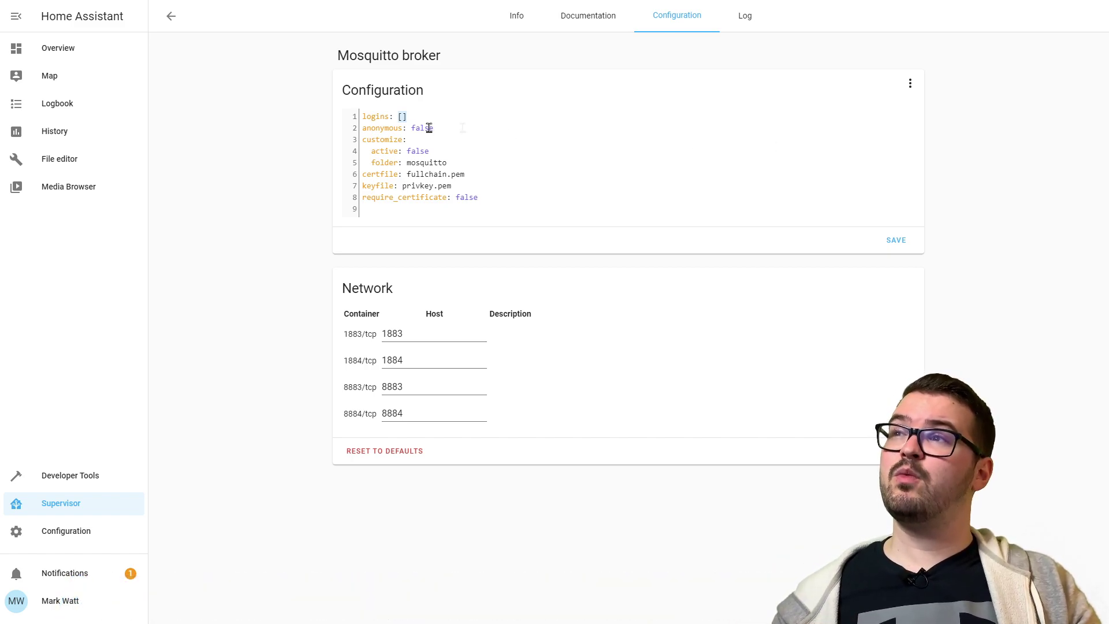
- Select the empty [] after logins: in the Mosquitto YAML configuration
{"action": "left_click", "coordinate": [398, 116]}
{"action": "left_click_drag", "start_coordinate": [398, 116], "coordinate": [408, 116]}
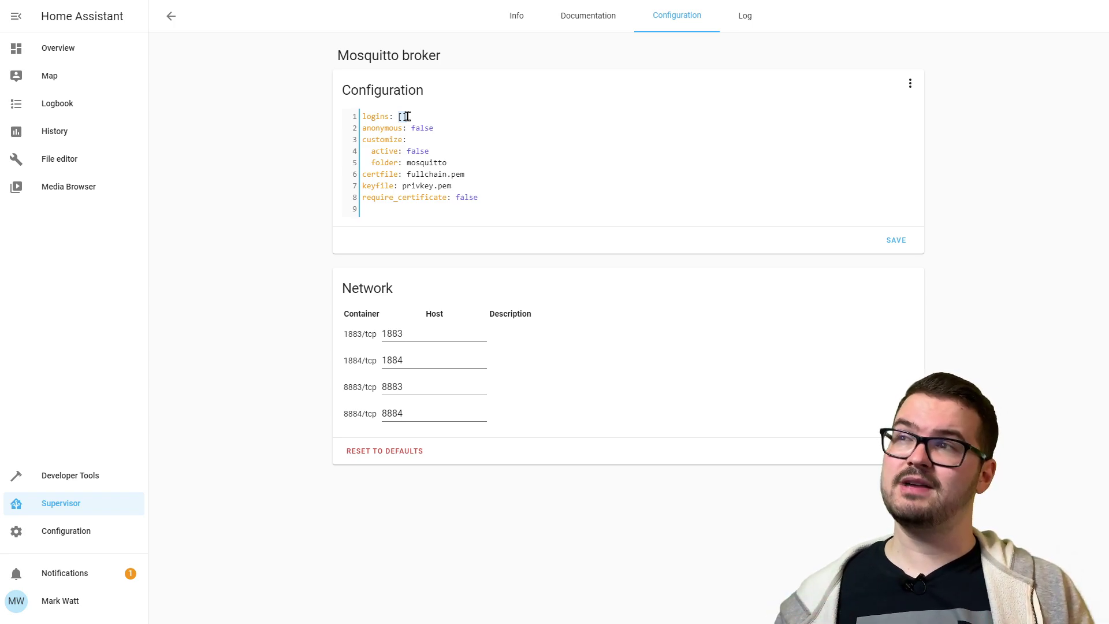
- Replace the empty logins list with a login for username mqtt and its password, then save
{"action": "key", "text": "Return"}
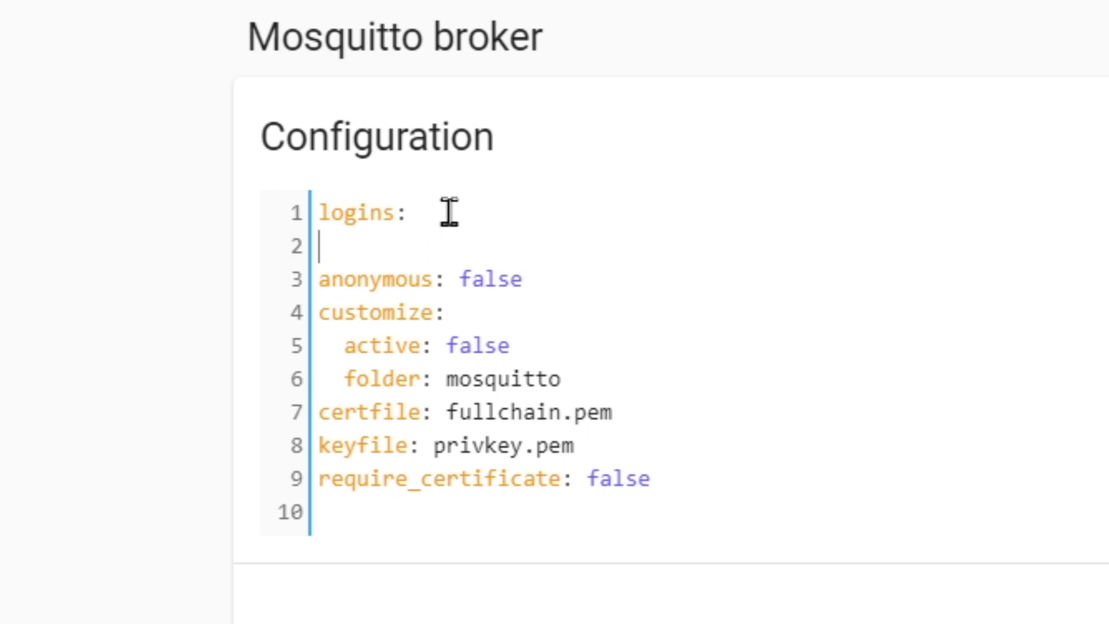
{"action": "key", "text": "ctrl+v"}
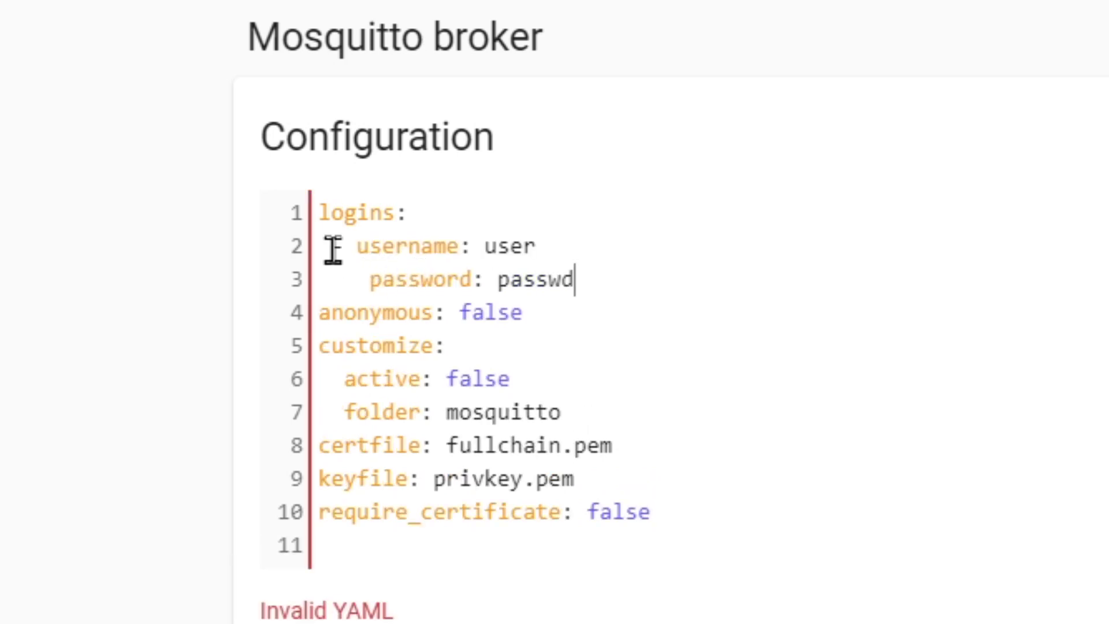
{"action": "left_click", "coordinate": [333, 250]}
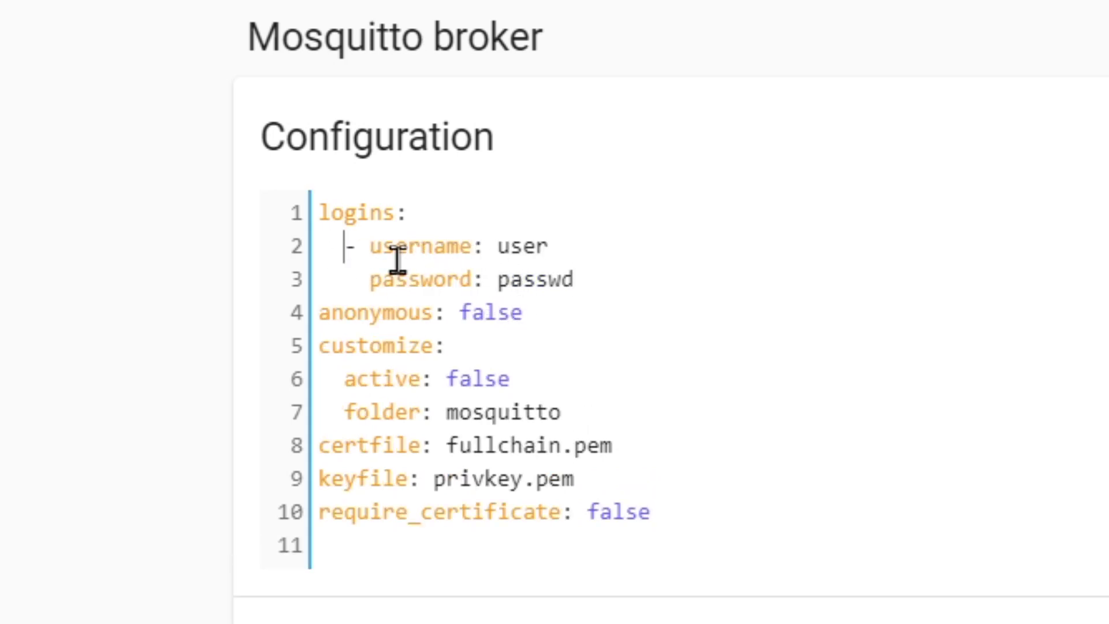
{"action": "double_click", "coordinate": [534, 249]}
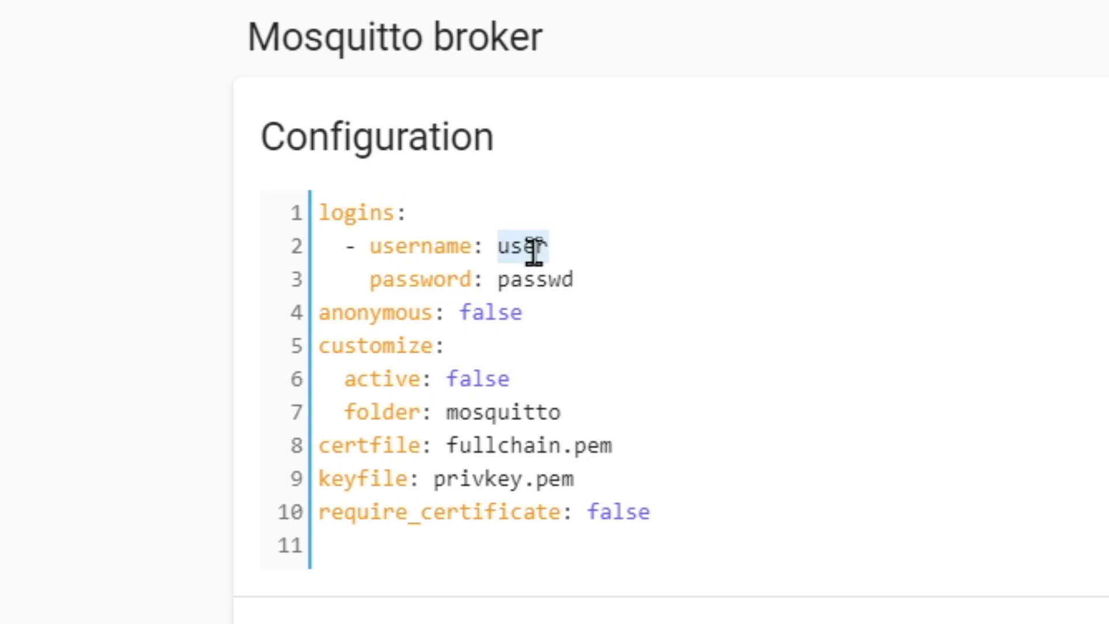
{"action": "type", "text": "m"}
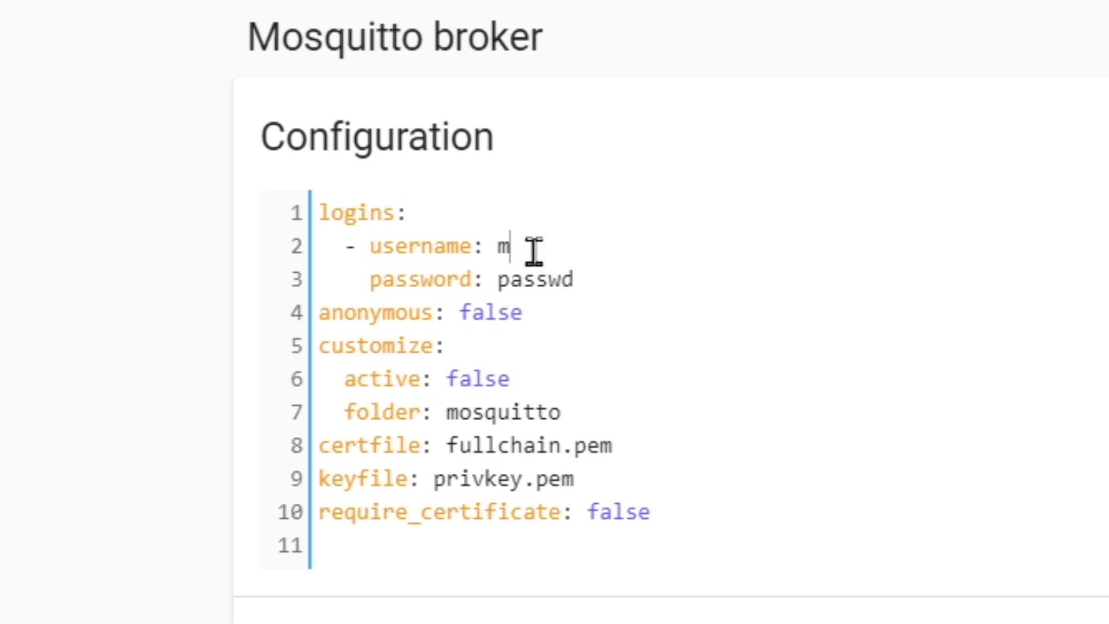
{"action": "type", "text": "qtt"}
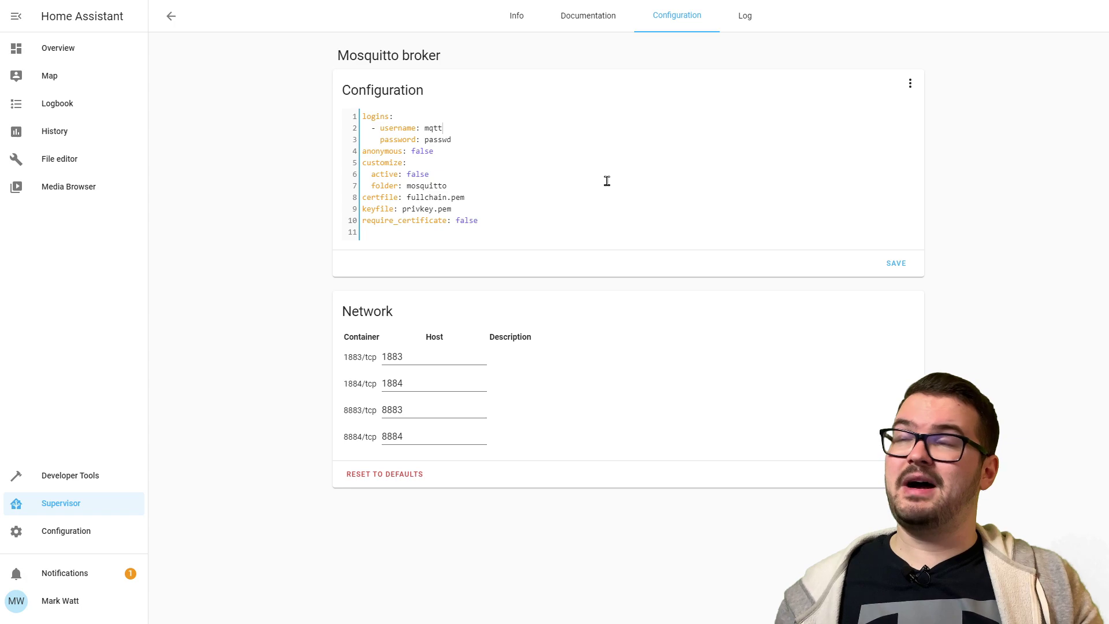
{"action": "left_click", "coordinate": [466, 139]}
{"action": "type", "text": "123"}
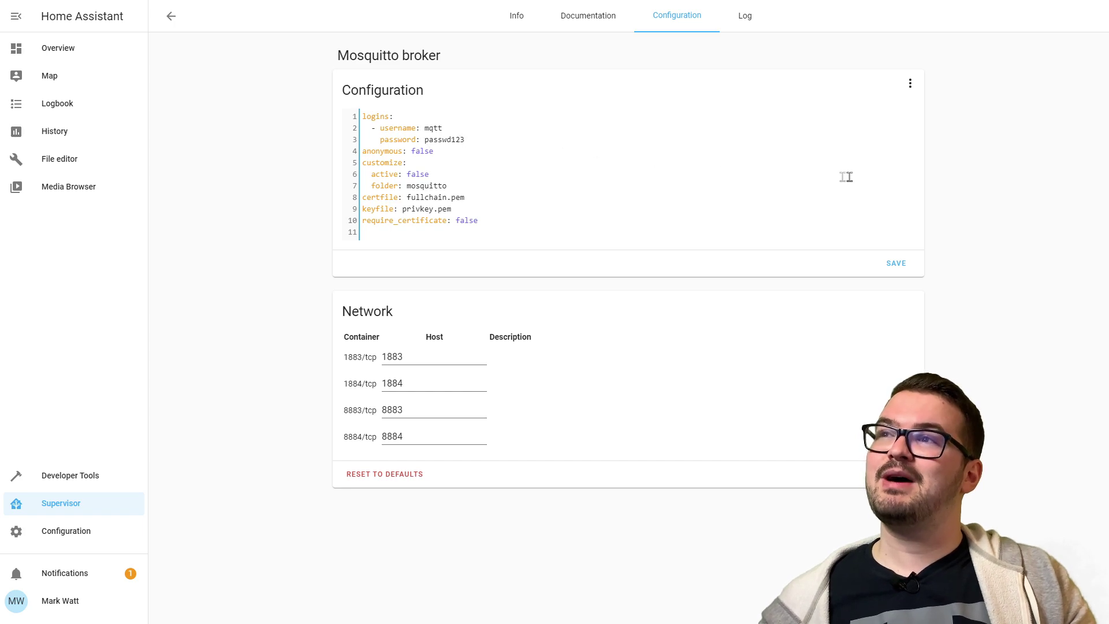
{"action": "left_click", "coordinate": [893, 267]}
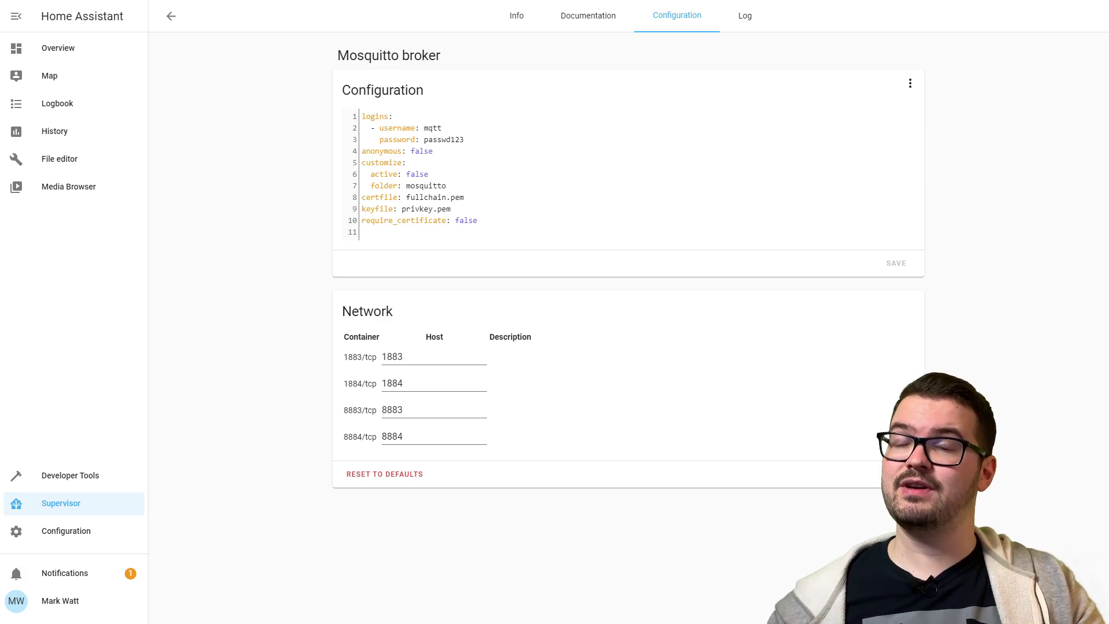
{"action": "left_click", "coordinate": [82, 538]}
- In Server Controls, check the configuration is valid, then restart Home Assistant and confirm
{"action": "scroll", "coordinate": [584, 382], "scroll_direction": "down", "scroll_amount": 6}
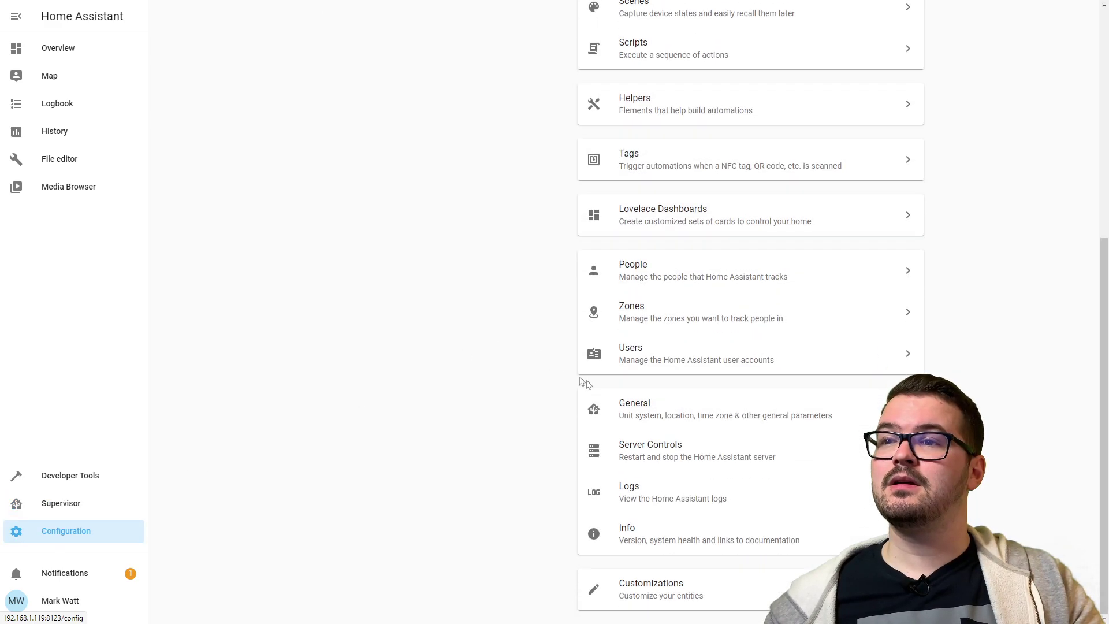
{"action": "left_click", "coordinate": [649, 456]}
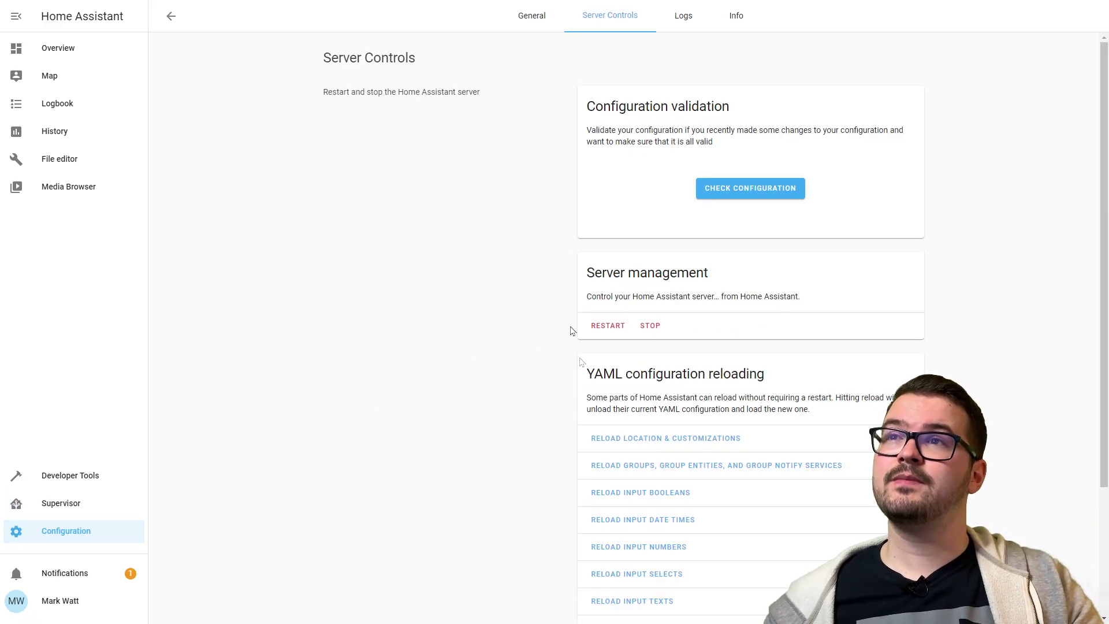
{"action": "left_click", "coordinate": [725, 195]}
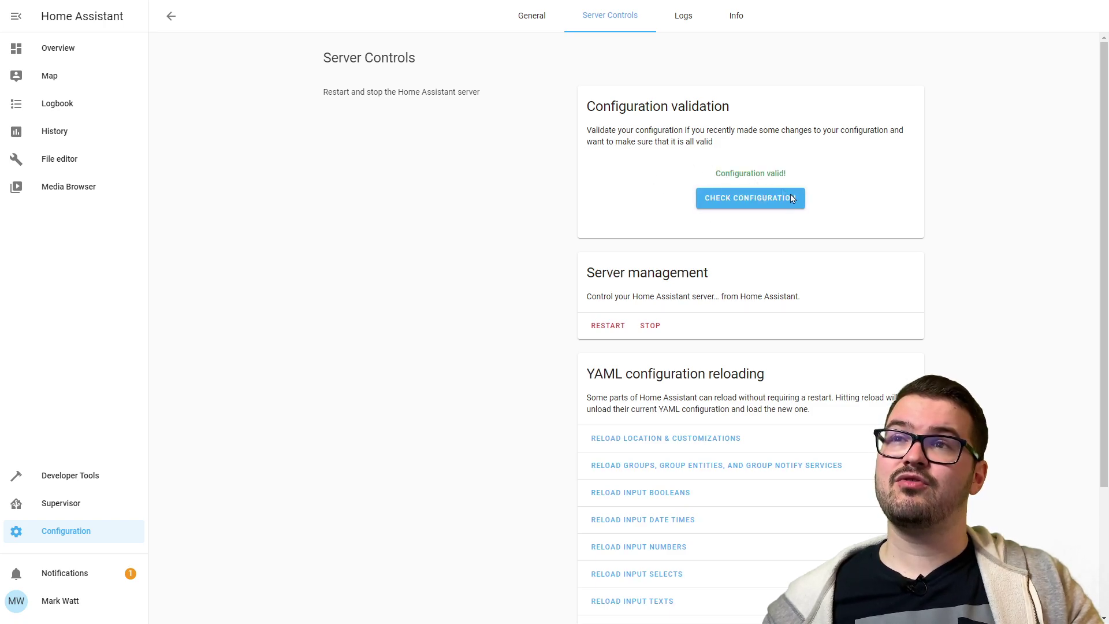
{"action": "left_click", "coordinate": [608, 328]}
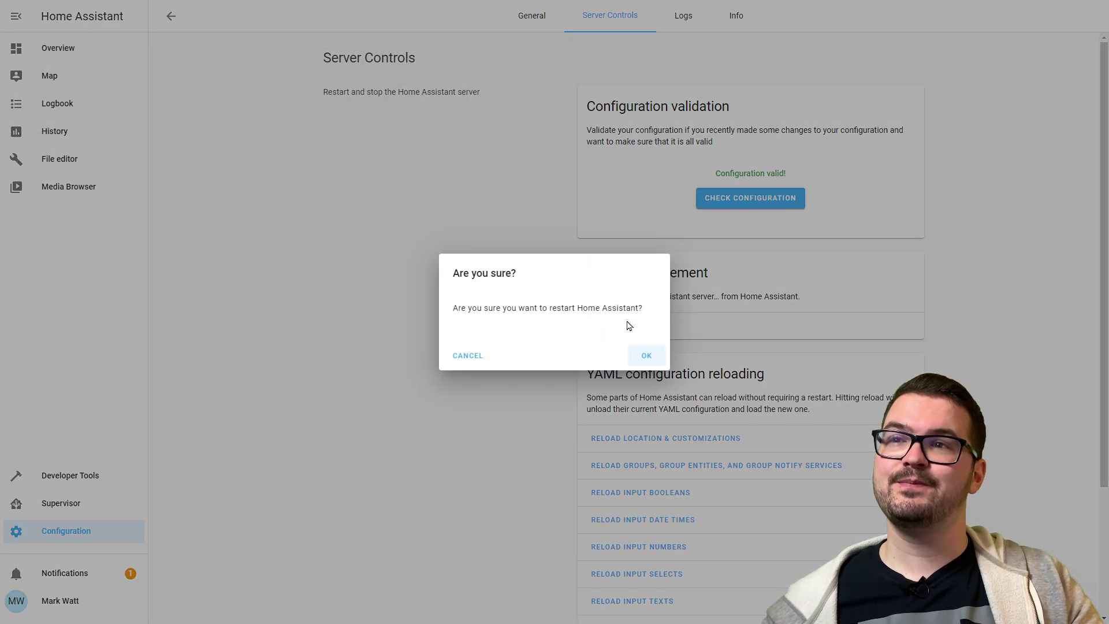
{"action": "left_click", "coordinate": [647, 356]}
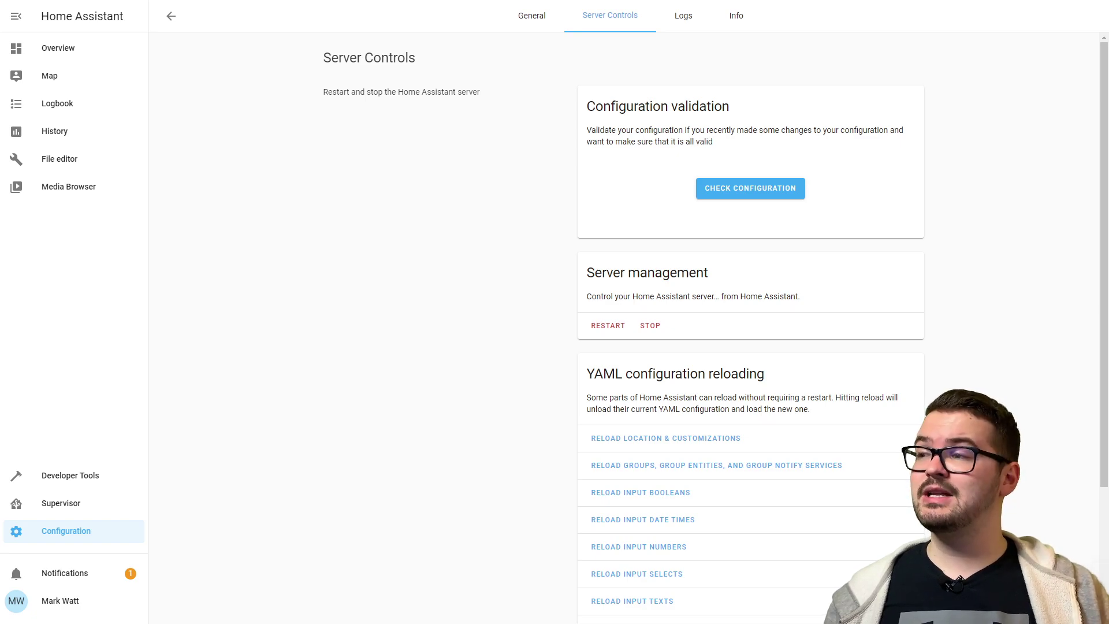
{"action": "left_click", "coordinate": [121, 507]}
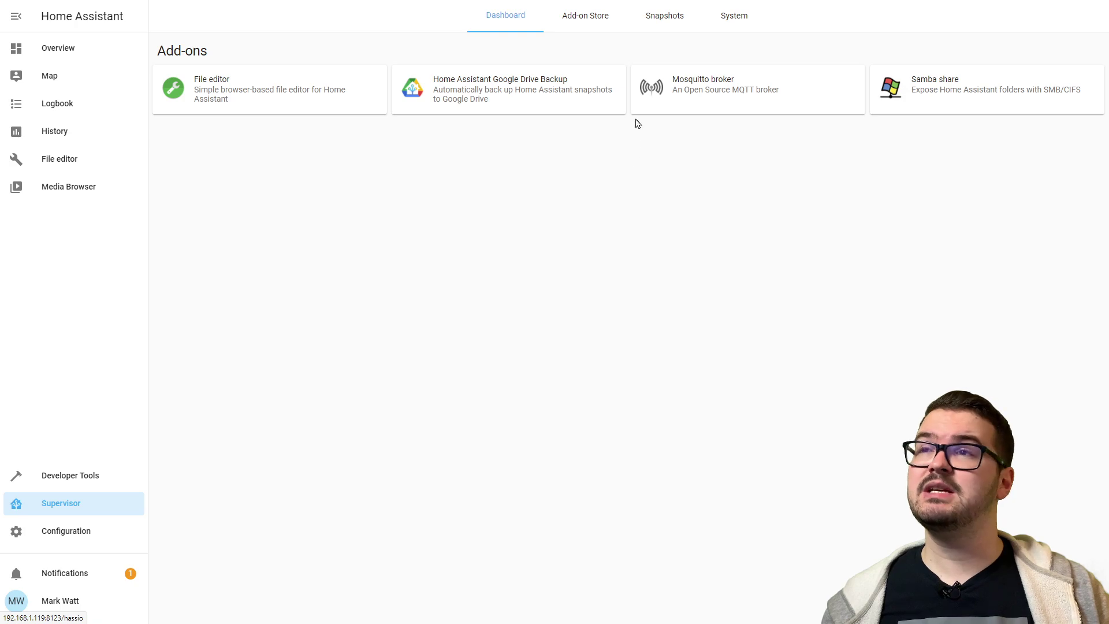
- Start the Mosquitto broker add-on and view its log showing ports 1883 and 1884
{"action": "left_click", "coordinate": [713, 104]}
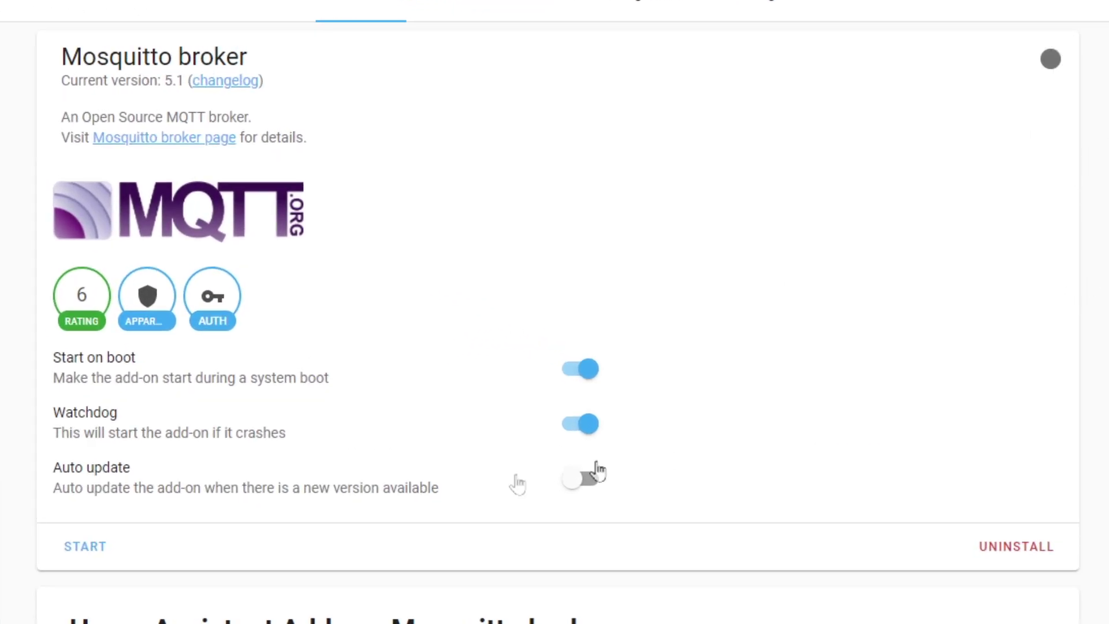
{"action": "left_click", "coordinate": [86, 547]}
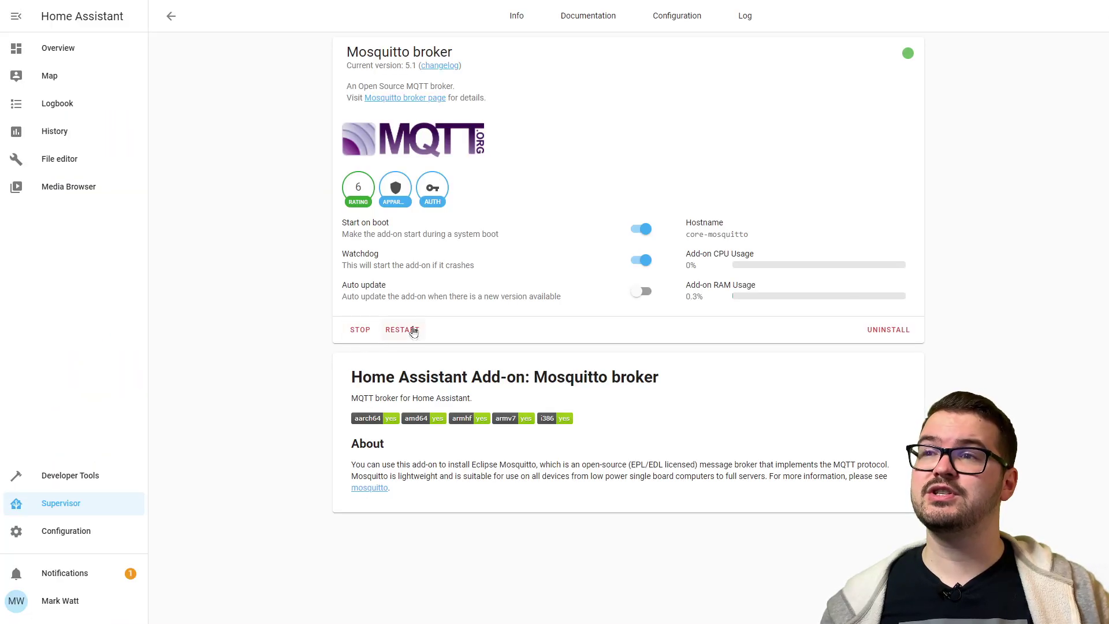
{"action": "left_click", "coordinate": [738, 23]}
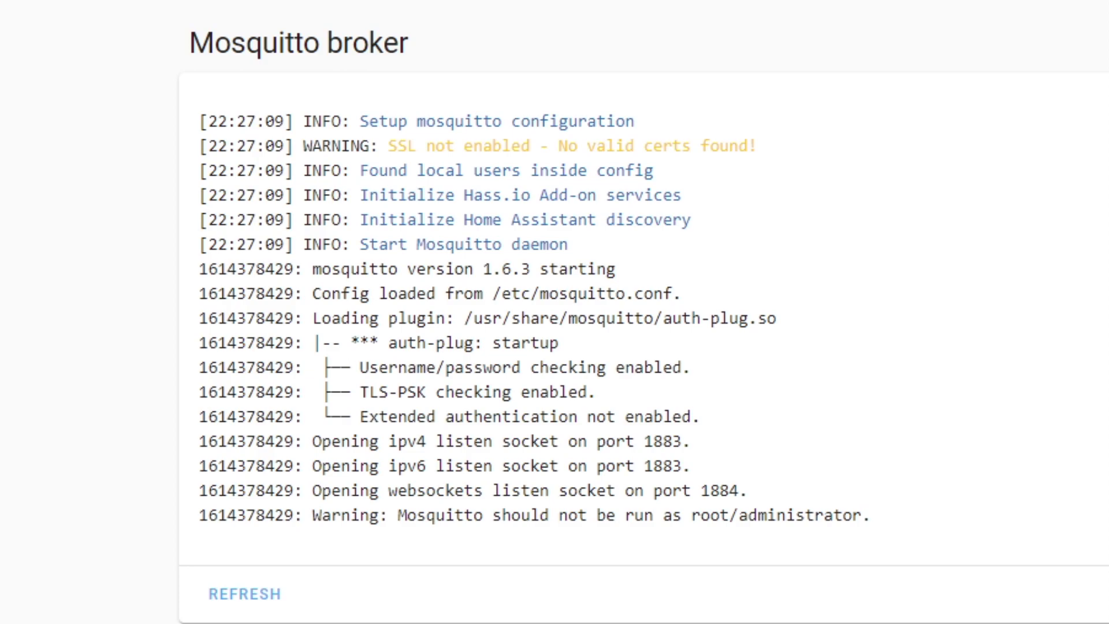
{"action": "left_click_drag", "start_coordinate": [887, 513], "coordinate": [206, 522]}
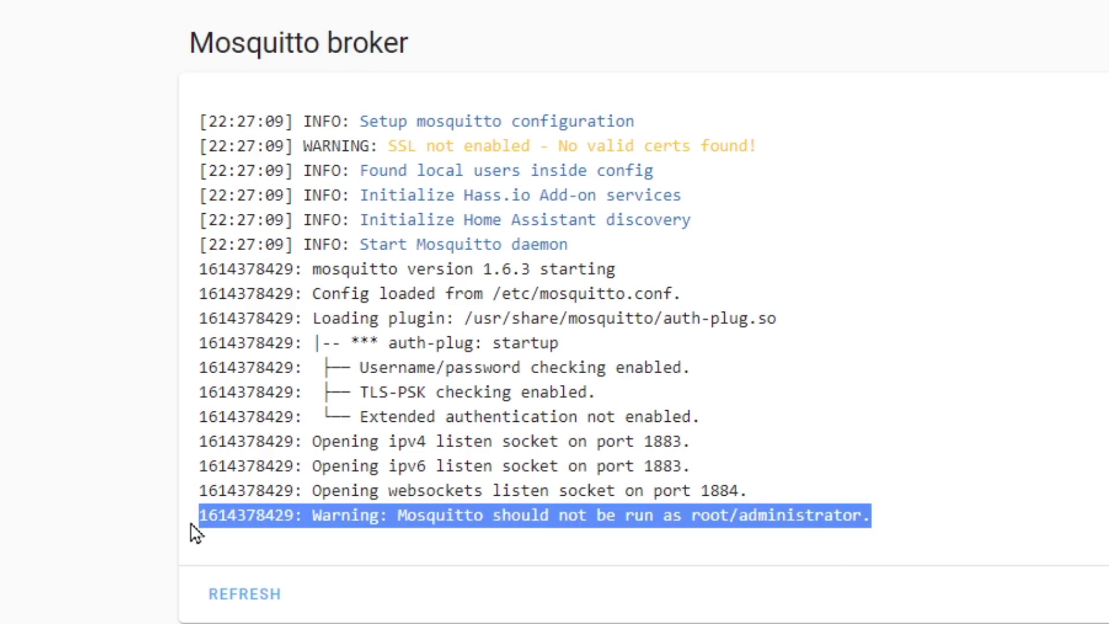
{"action": "left_click", "coordinate": [628, 594]}
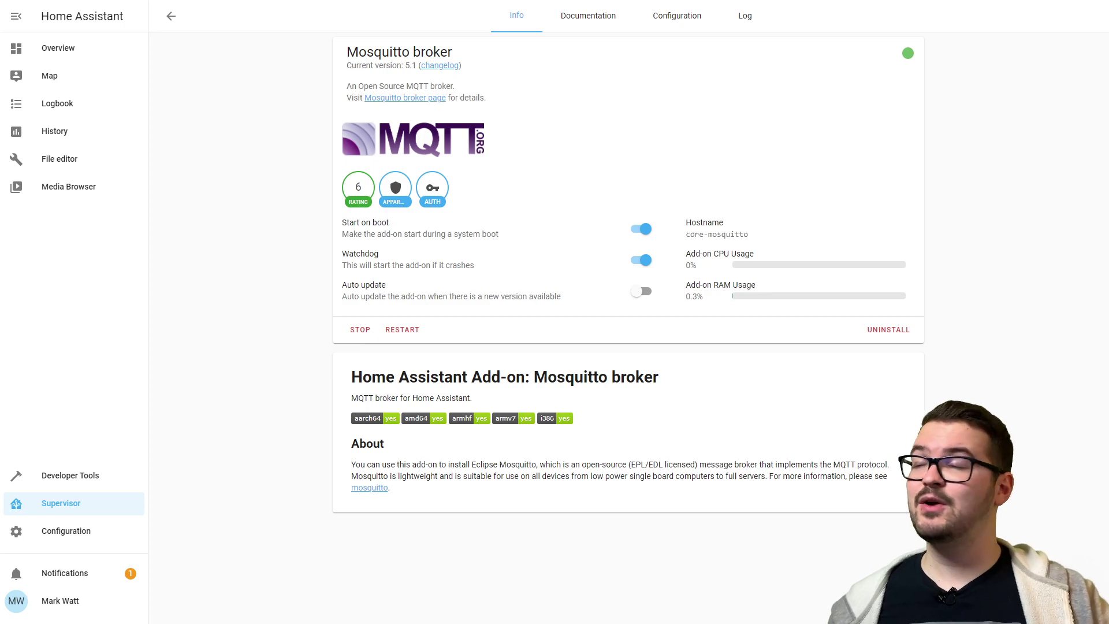
{"action": "left_click", "coordinate": [73, 535]}
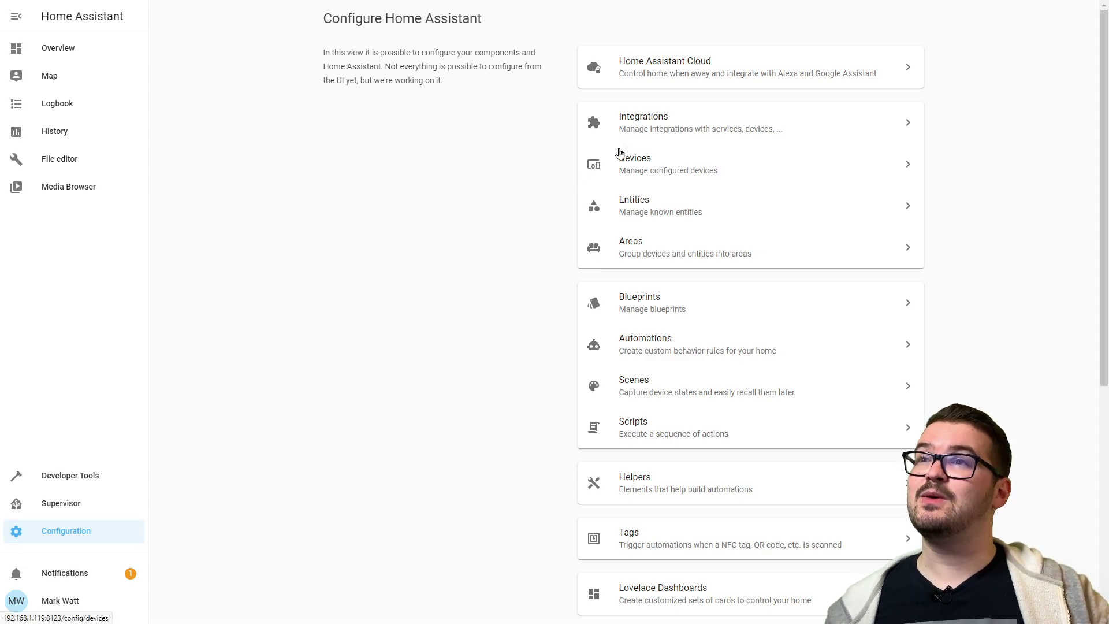
- Open the Integrations page, where MQTT is listed as newly discovered
{"action": "left_click", "coordinate": [649, 136]}
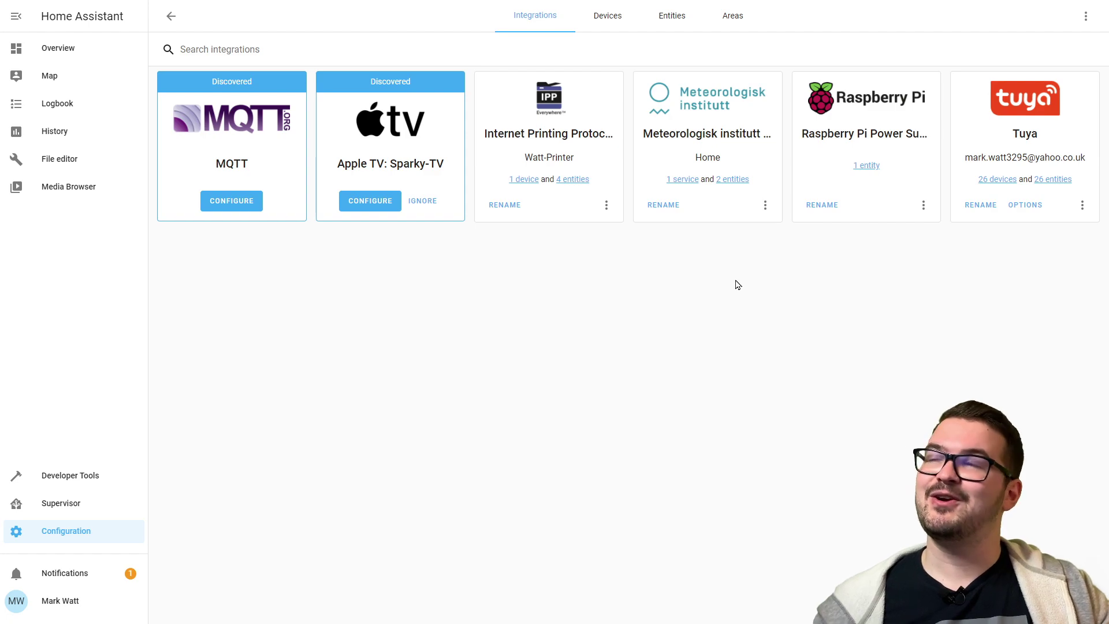
- Configure the discovered MQTT integration with Enable discovery ticked, then open its MQTT settings
{"action": "left_click", "coordinate": [228, 204]}
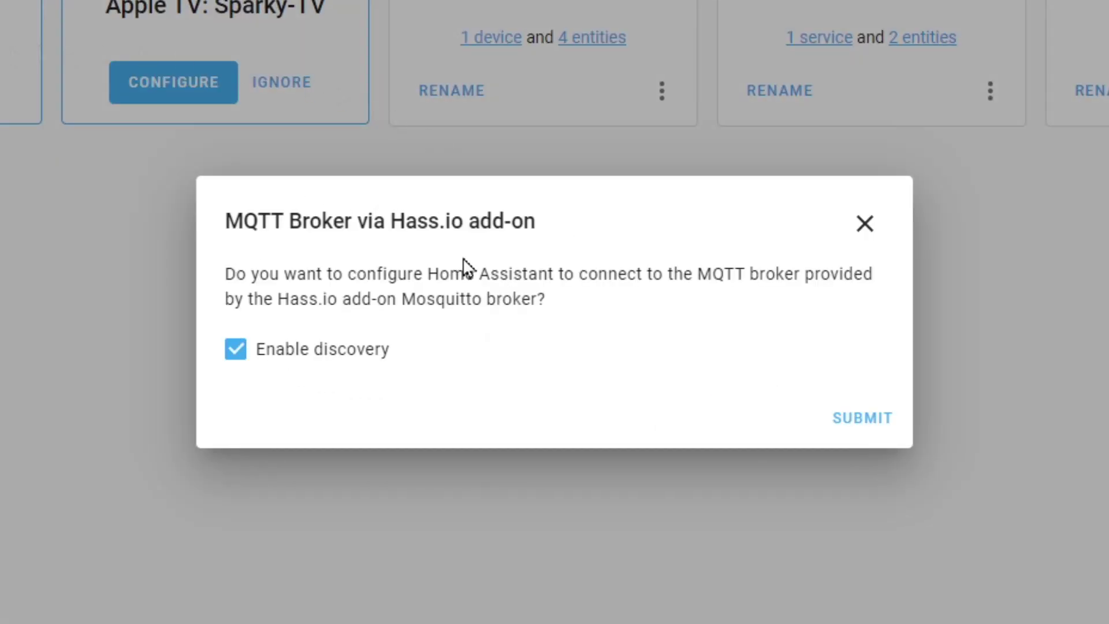
{"action": "left_click", "coordinate": [869, 429]}
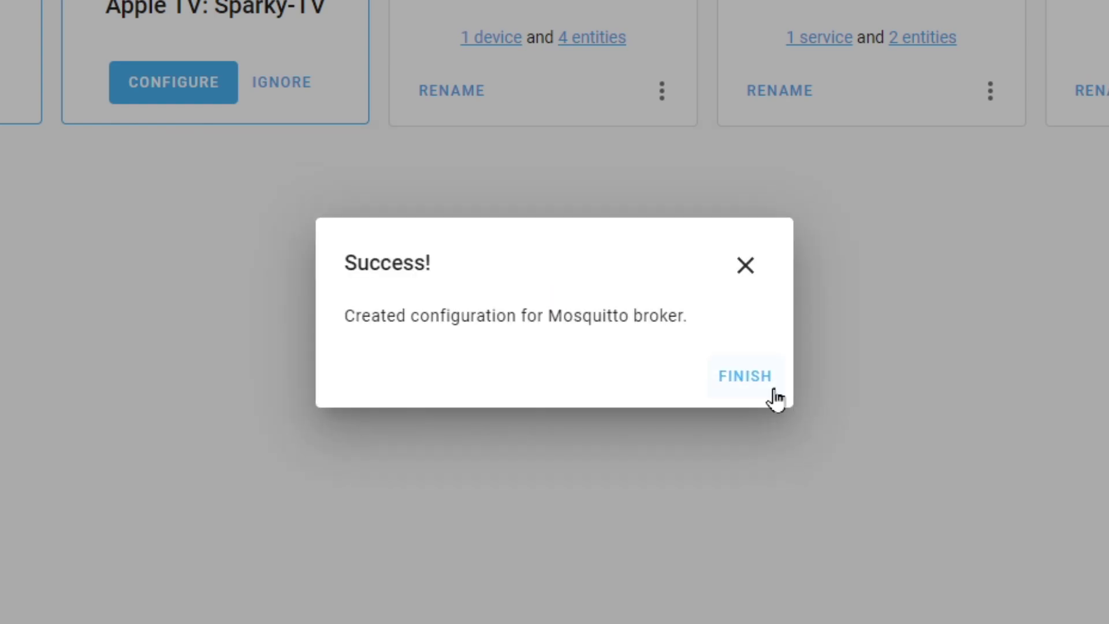
{"action": "left_click", "coordinate": [747, 379]}
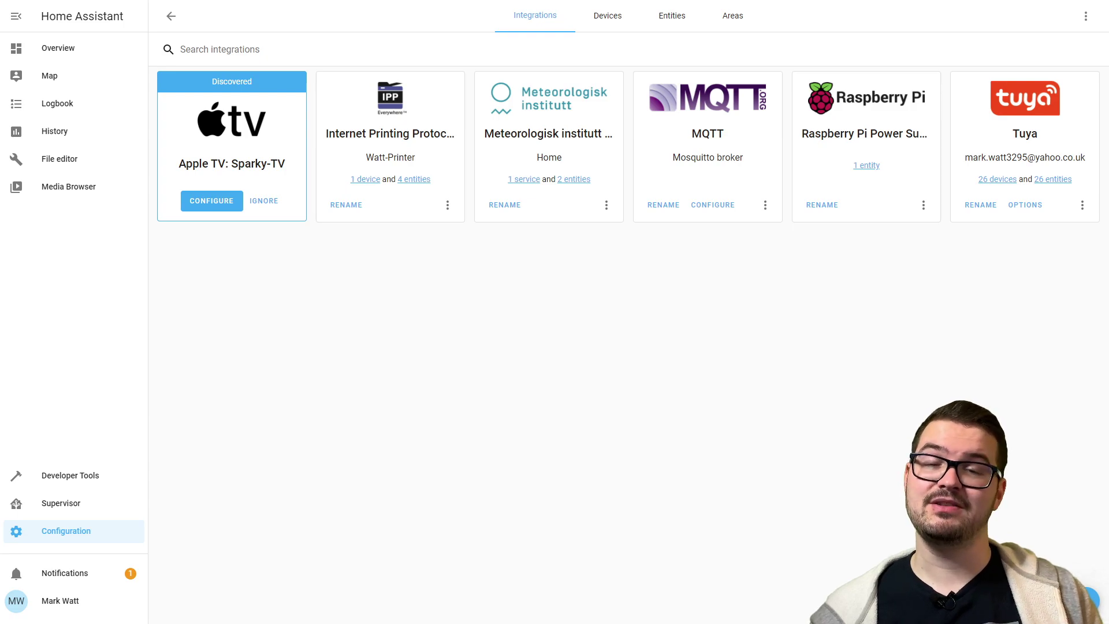
{"action": "left_click", "coordinate": [714, 207]}
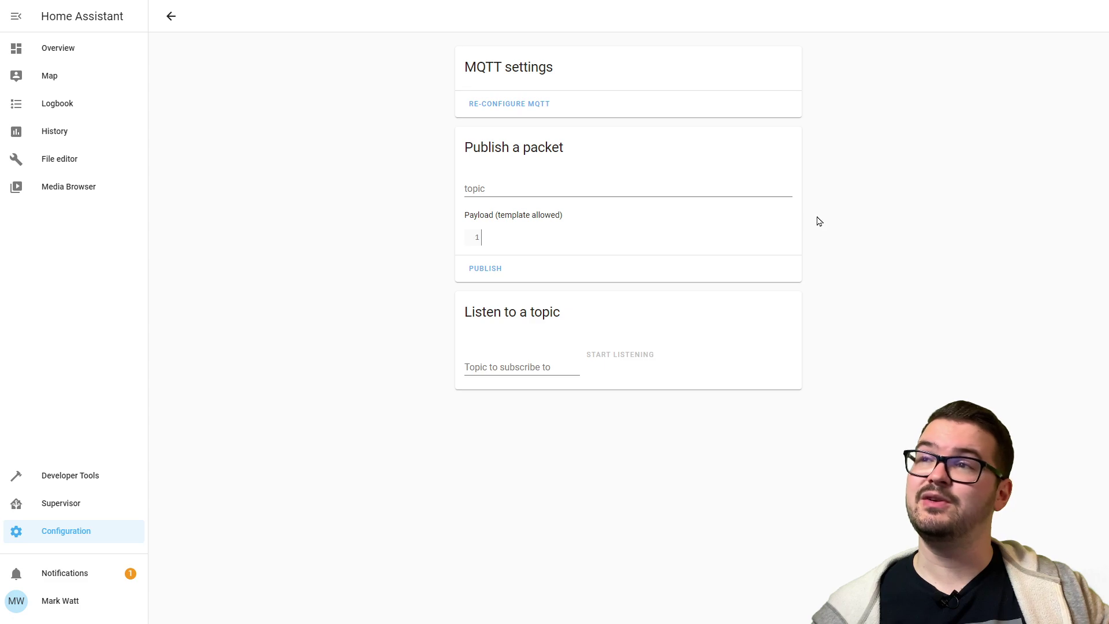